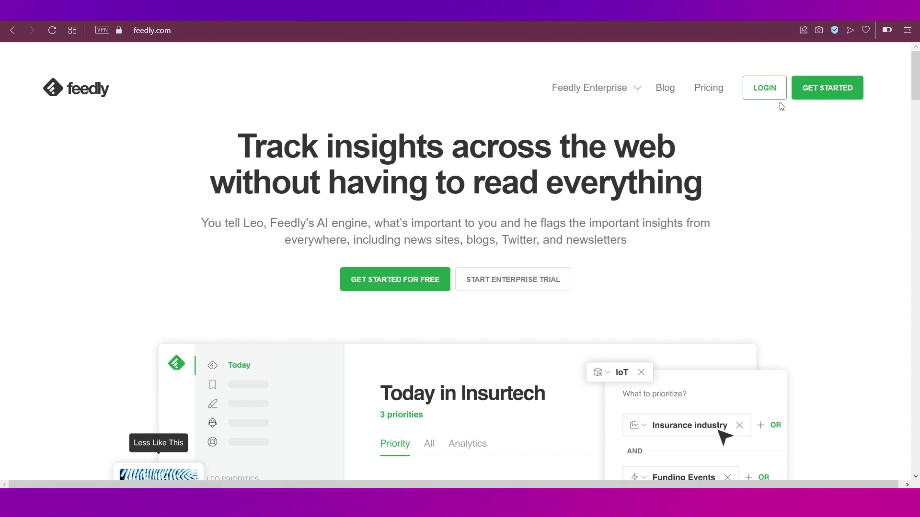
Start signing up for a new Feedly account from the home page.
click(838, 96)
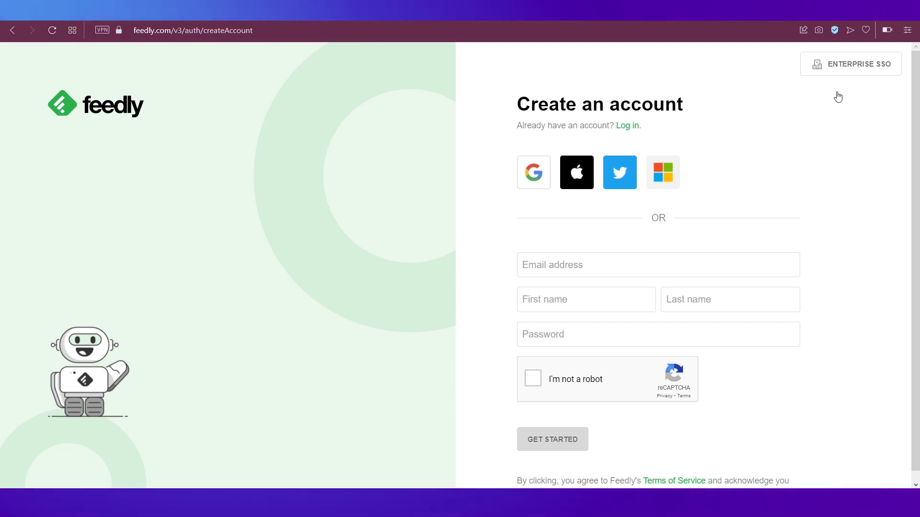
Enter the sign-up email and details, pick the five bus squares in the reCAPTCHA, and create the account.
click(623, 268)
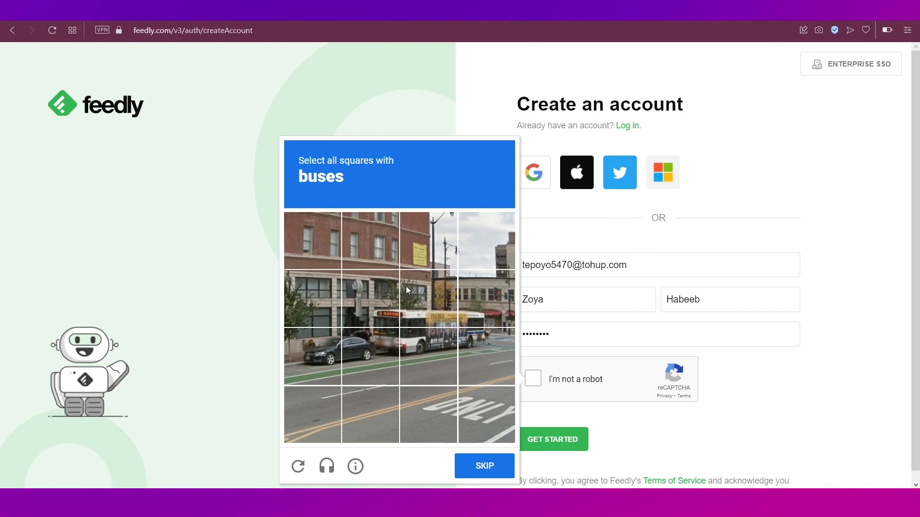
click(443, 294)
click(379, 330)
click(424, 349)
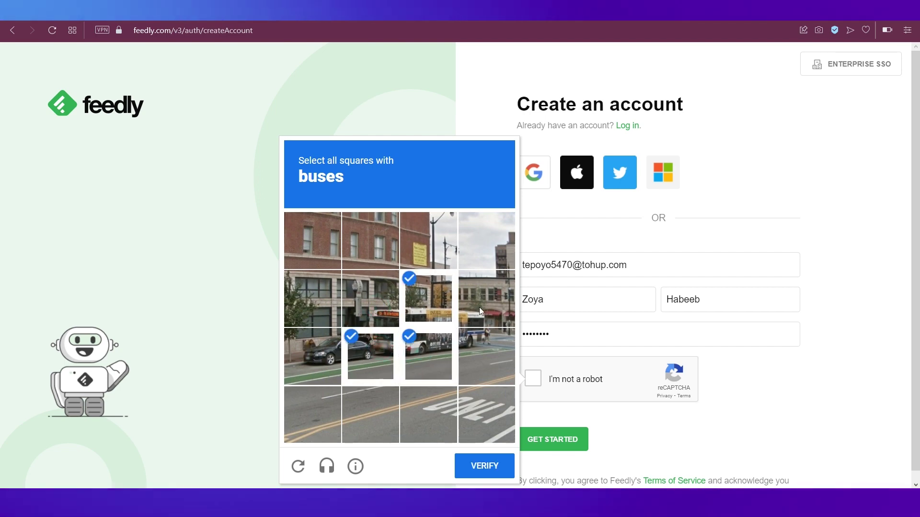
click(479, 307)
click(484, 354)
click(473, 464)
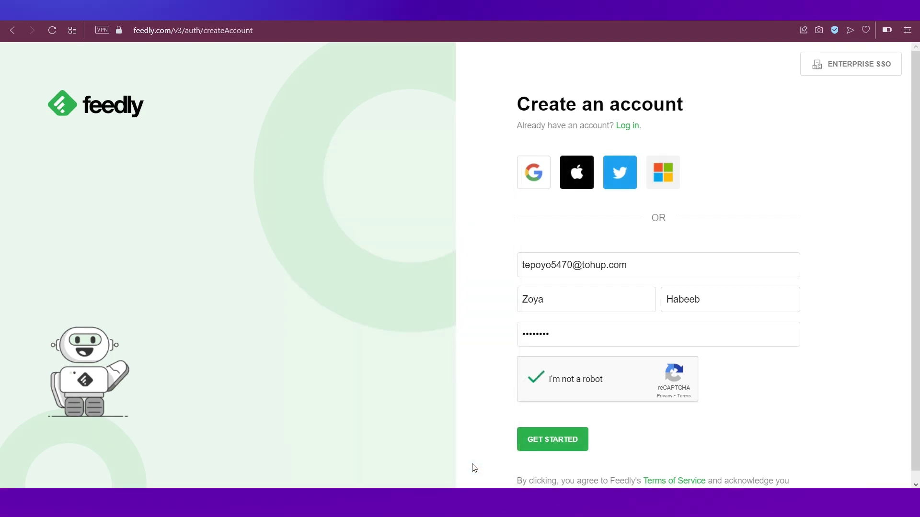
click(552, 449)
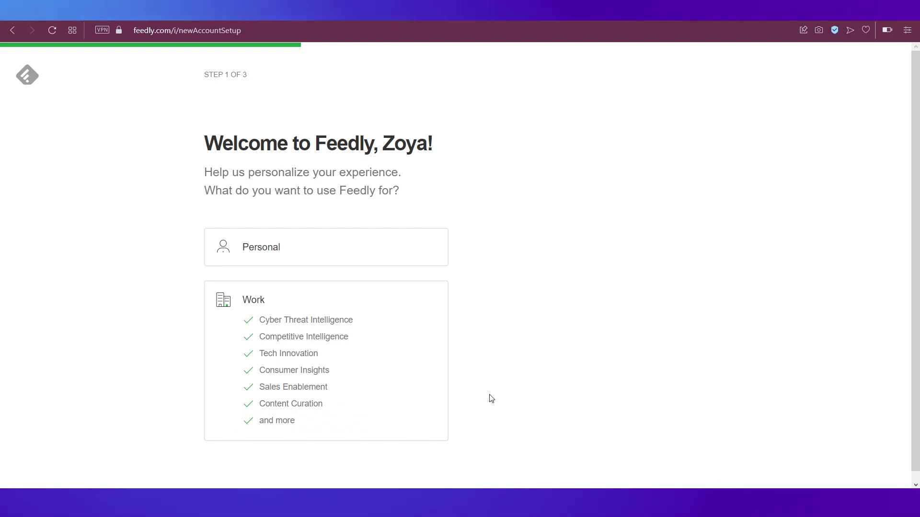
click(273, 257)
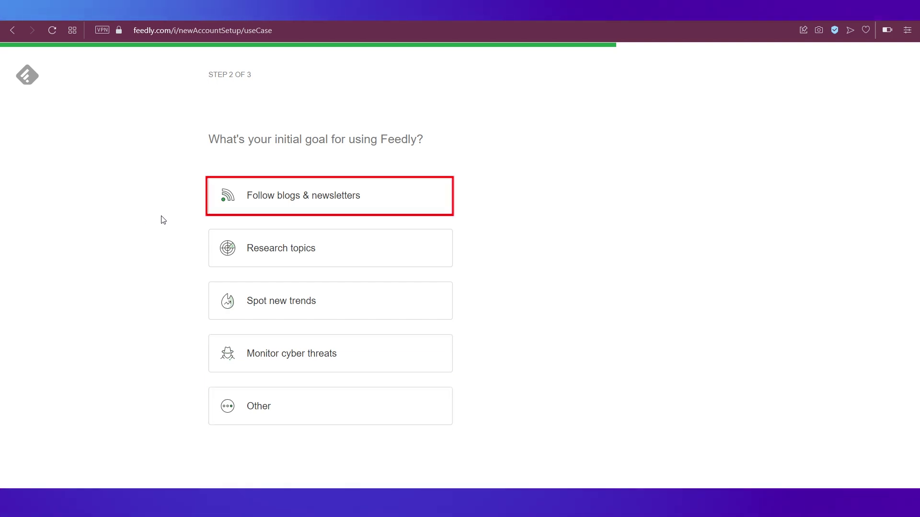
click(254, 192)
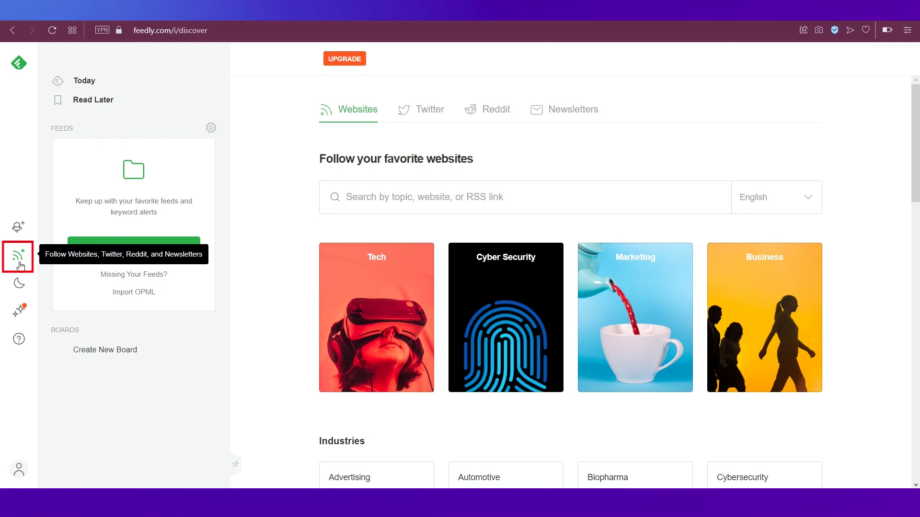
Toggle Feedly to the dark theme and back to light, then bring up the account menu.
click(21, 291)
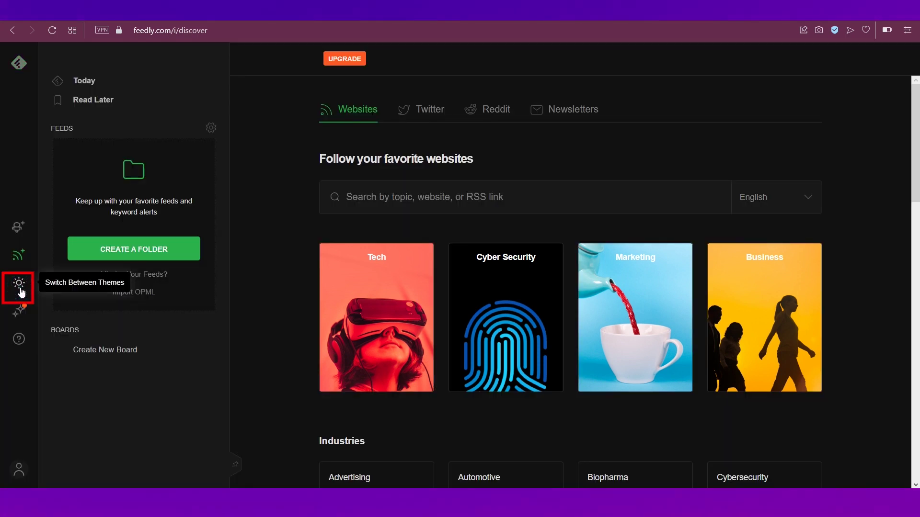
click(21, 291)
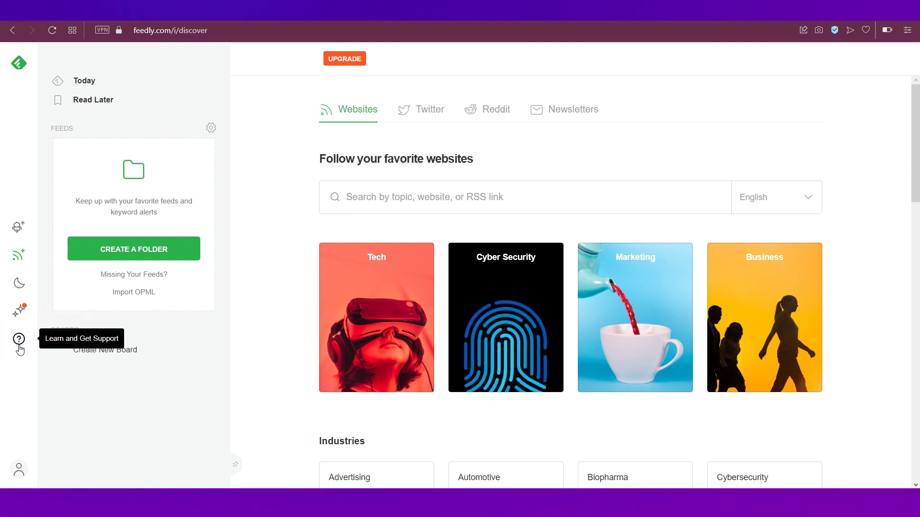
click(19, 470)
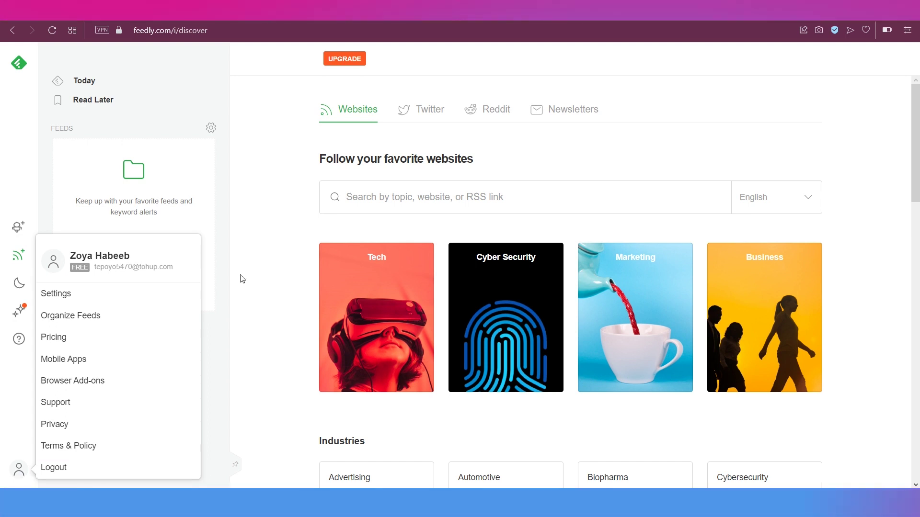
click(251, 268)
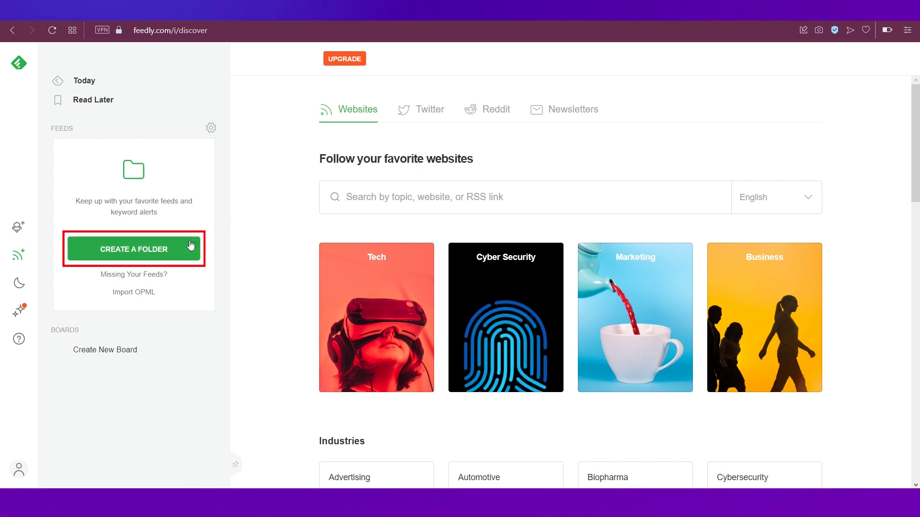
Create a new feed folder titled 'Skin Care'.
click(122, 258)
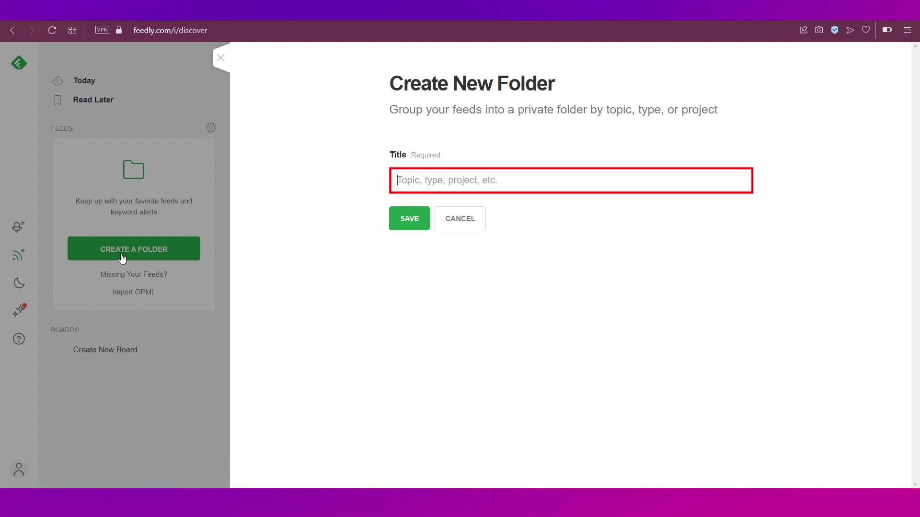
text(Ski)
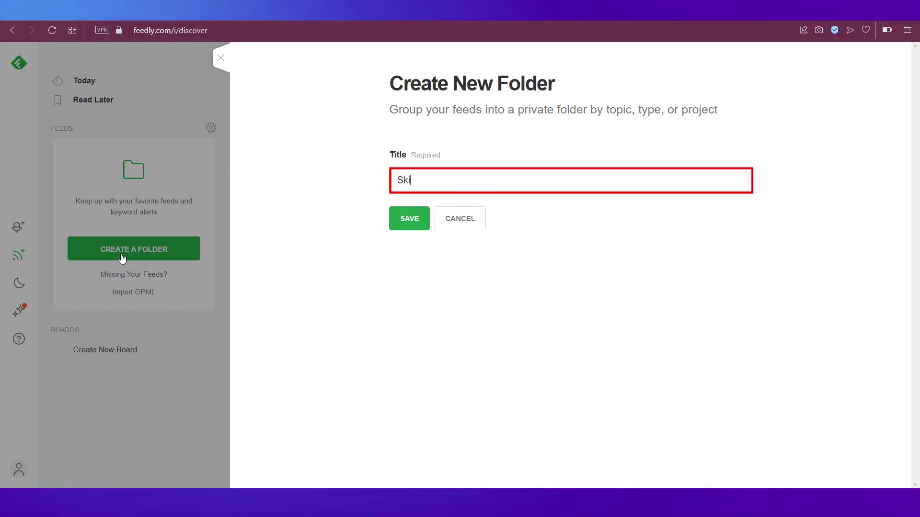
text(n Care)
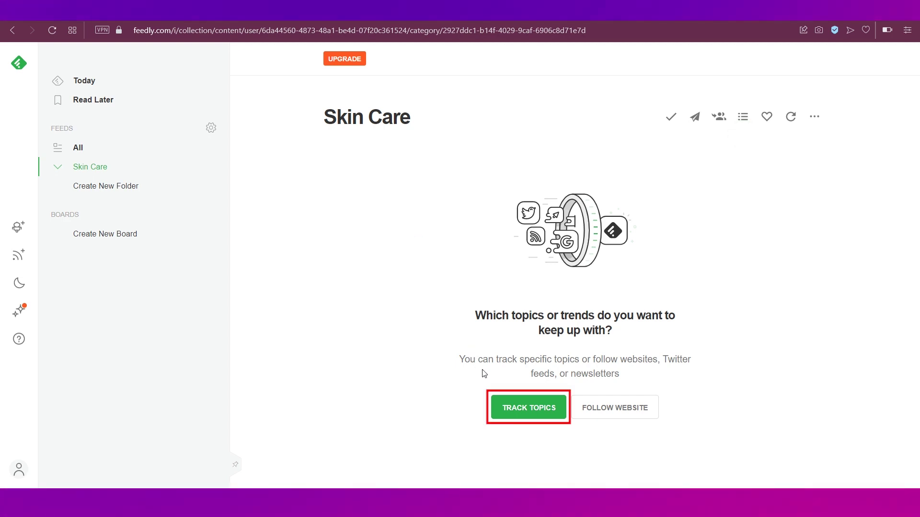
click(517, 412)
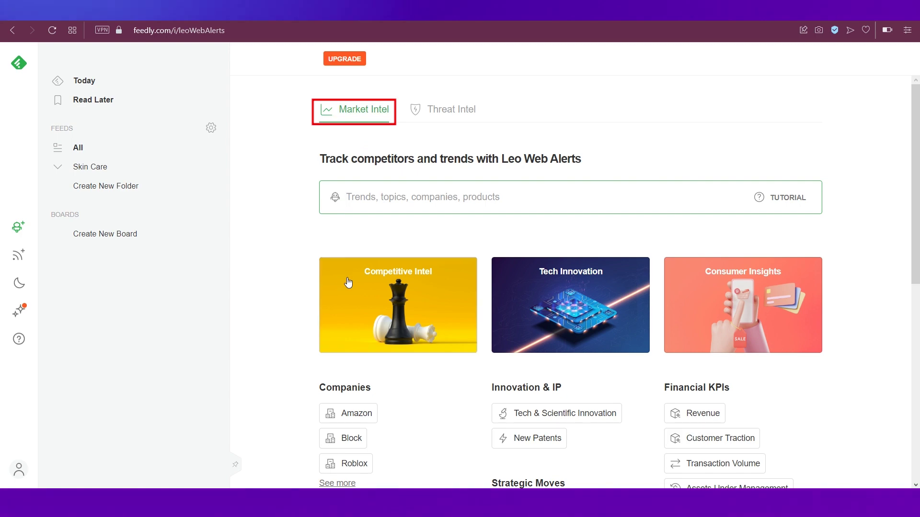
scroll(348, 283, down, 4)
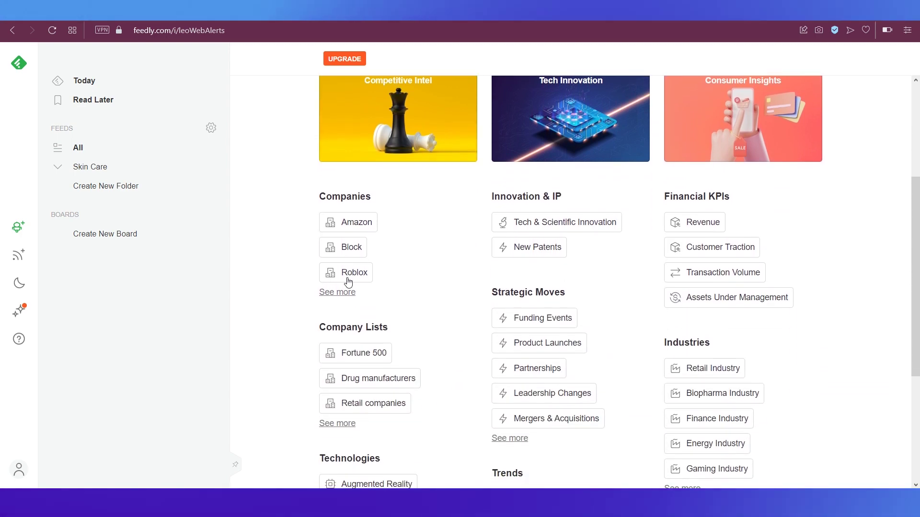
scroll(348, 283, down, 4)
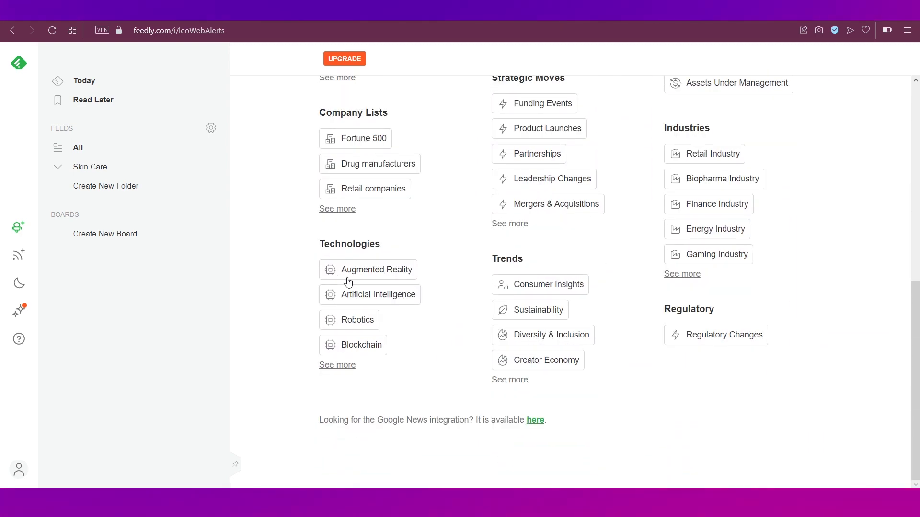
scroll(348, 283, up, 8)
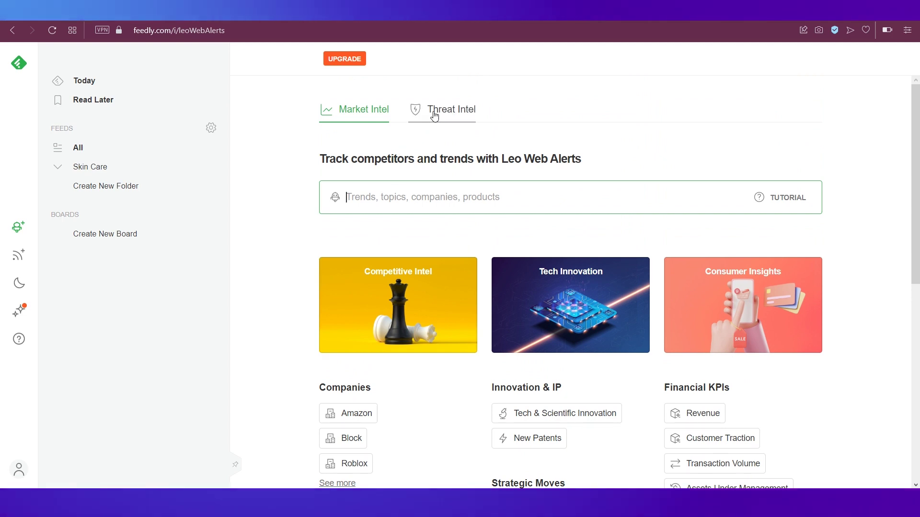
click(432, 109)
scroll(296, 205, down, 3)
scroll(297, 205, down, 5)
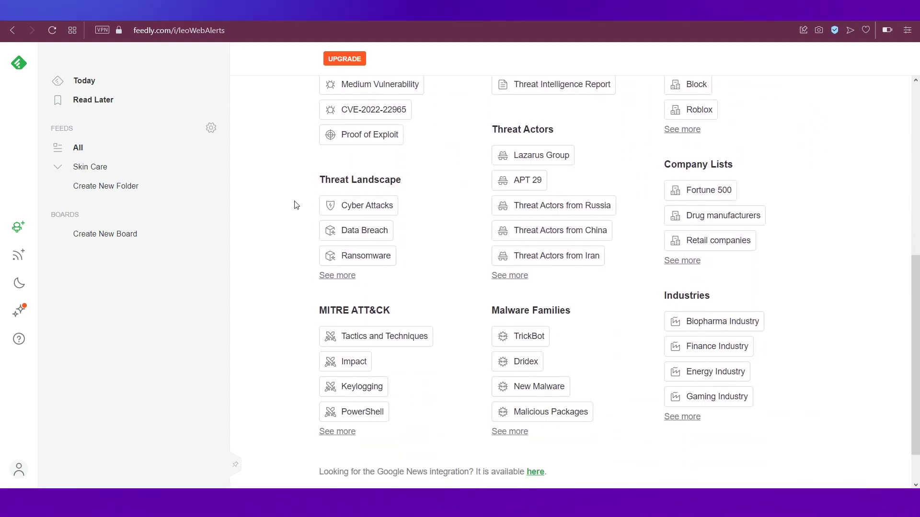
scroll(296, 205, up, 8)
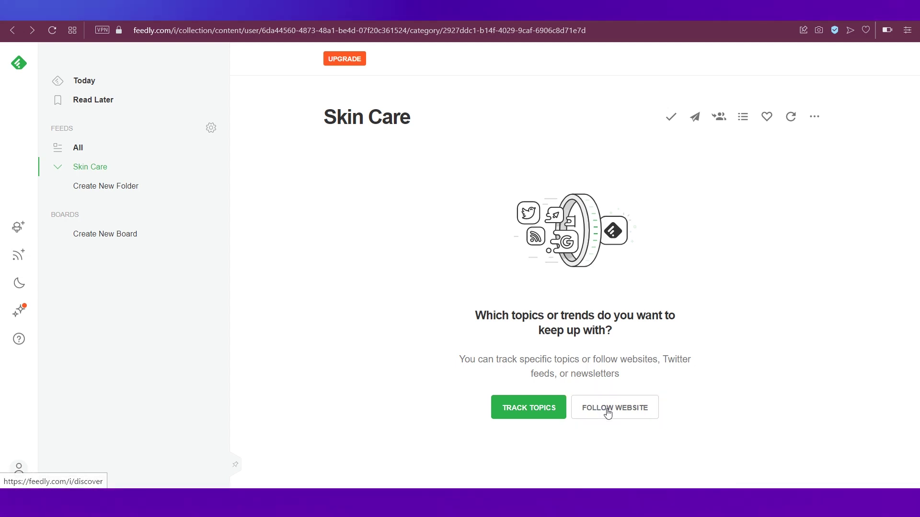
Search Discover for 'skin' websites, browse the suggested feeds, then clear the search.
click(608, 410)
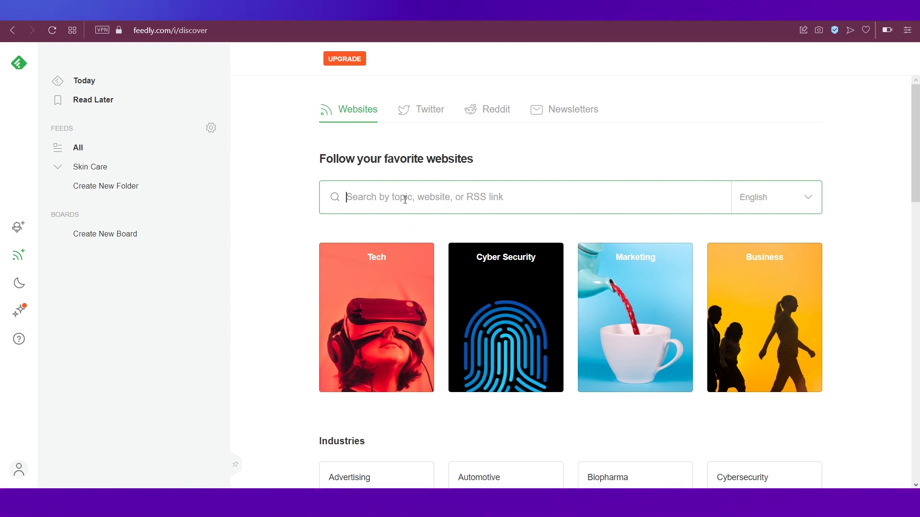
click(404, 199)
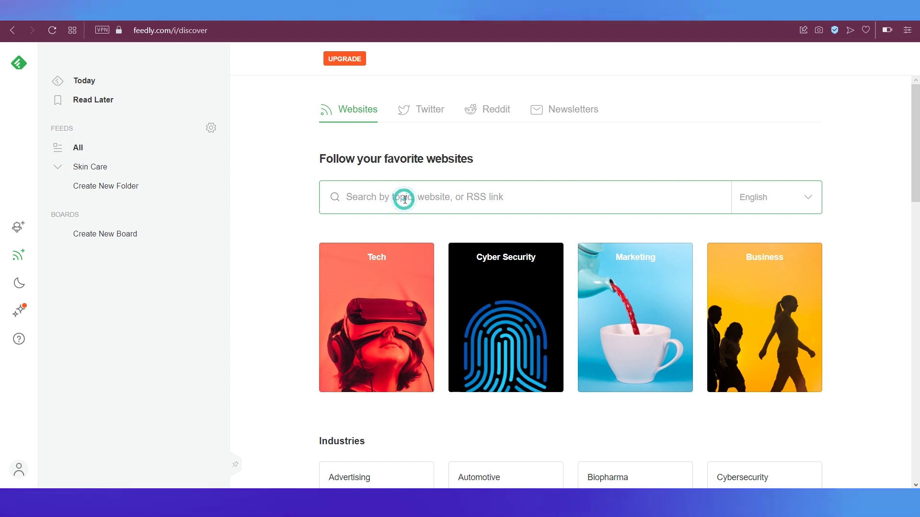
text(skin care)
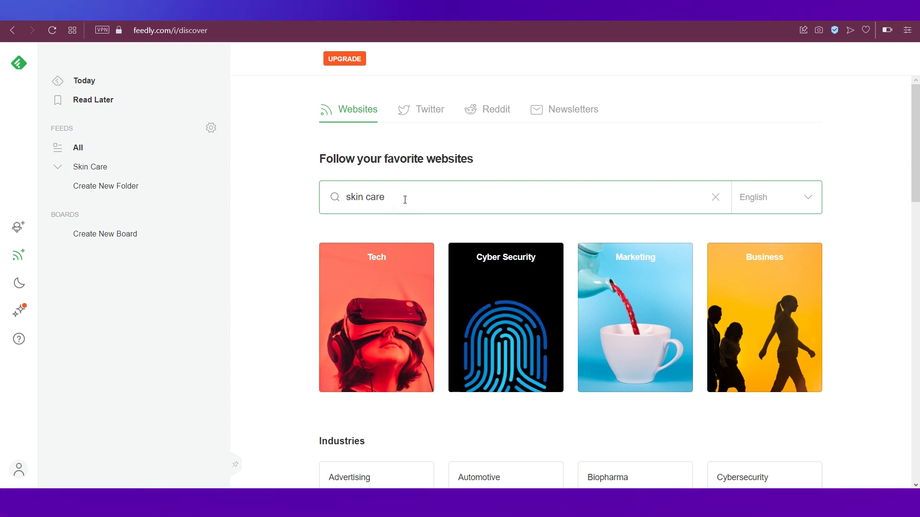
key(Return)
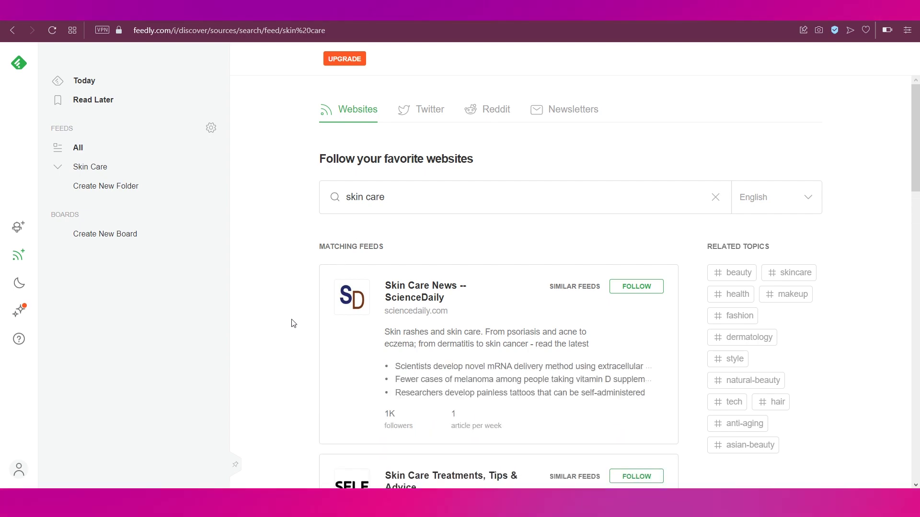
scroll(290, 321, down, 3)
scroll(293, 324, down, 6)
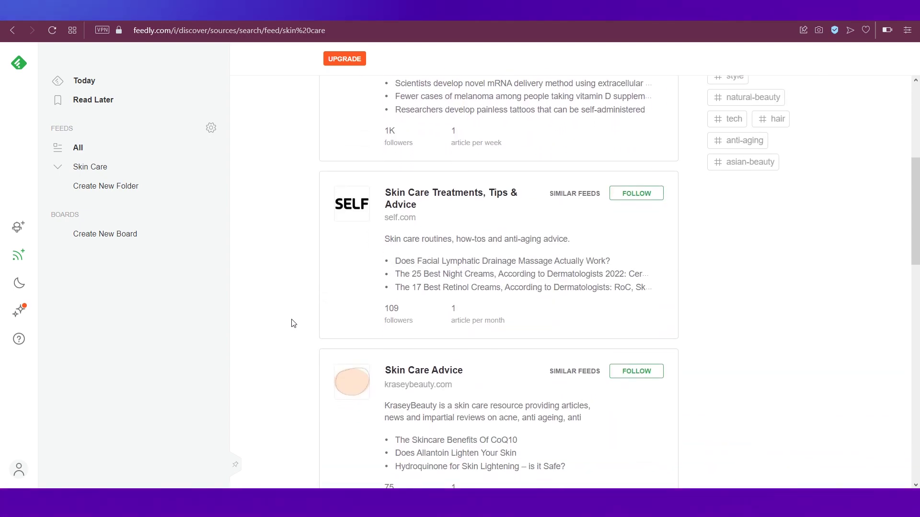
scroll(293, 323, down, 6)
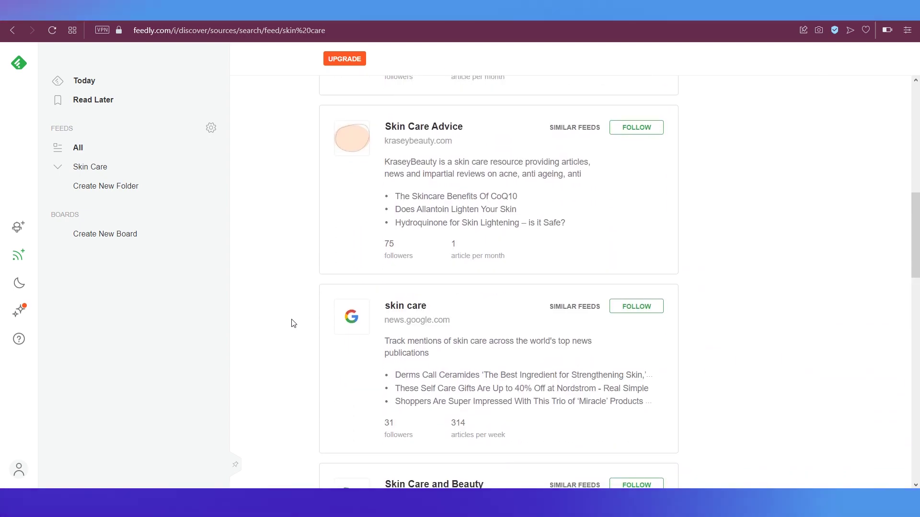
scroll(293, 324, down, 10)
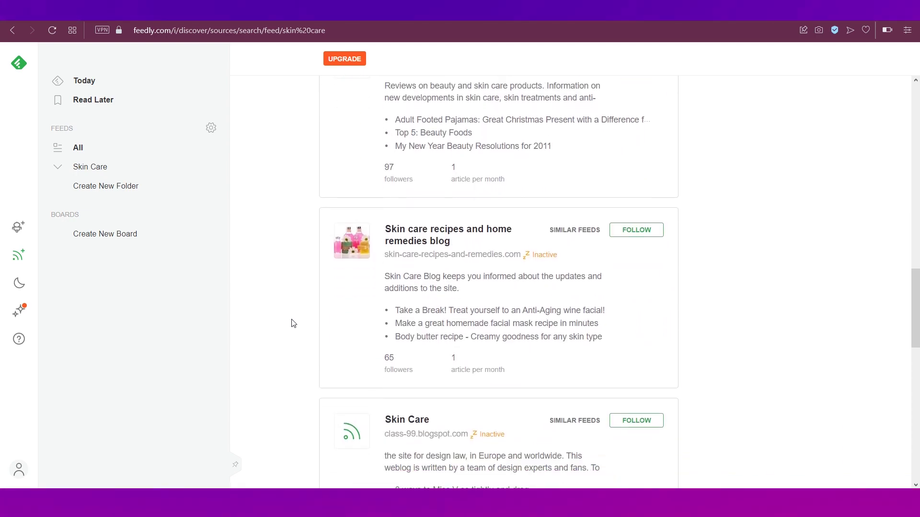
scroll(293, 323, down, 6)
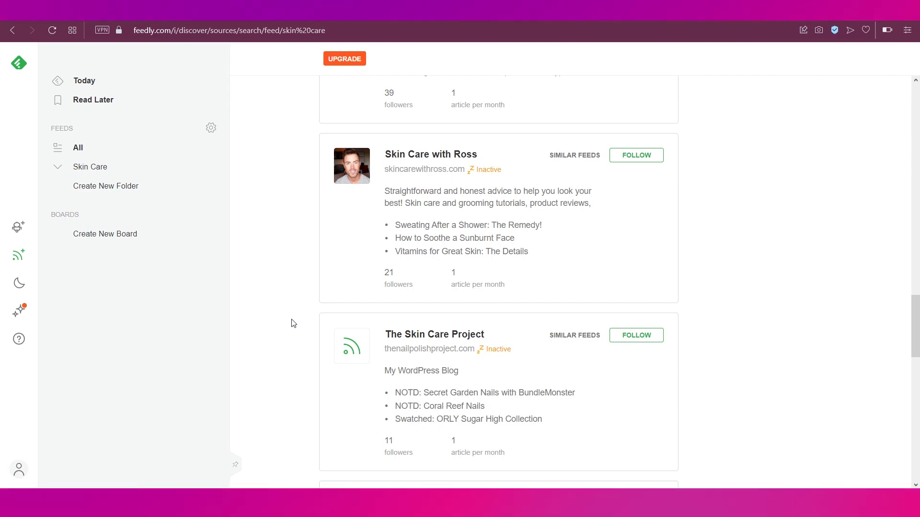
scroll(293, 324, up, 20)
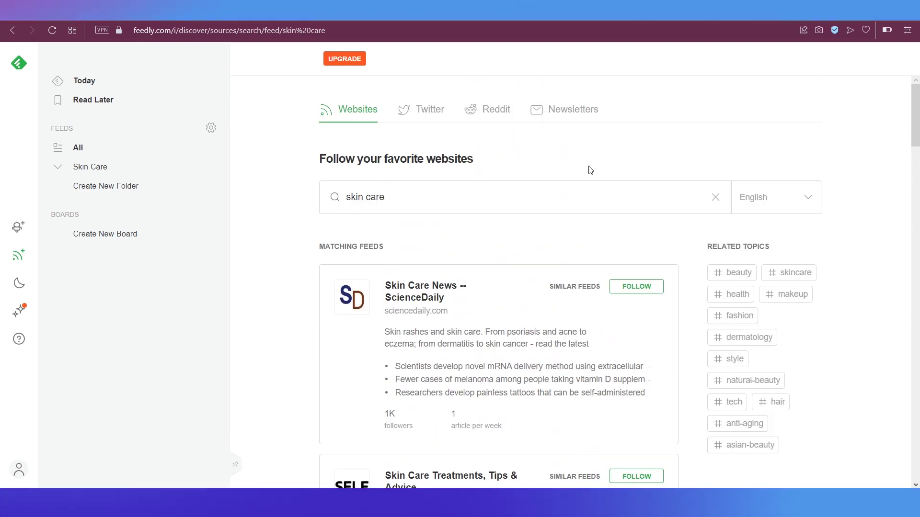
click(717, 204)
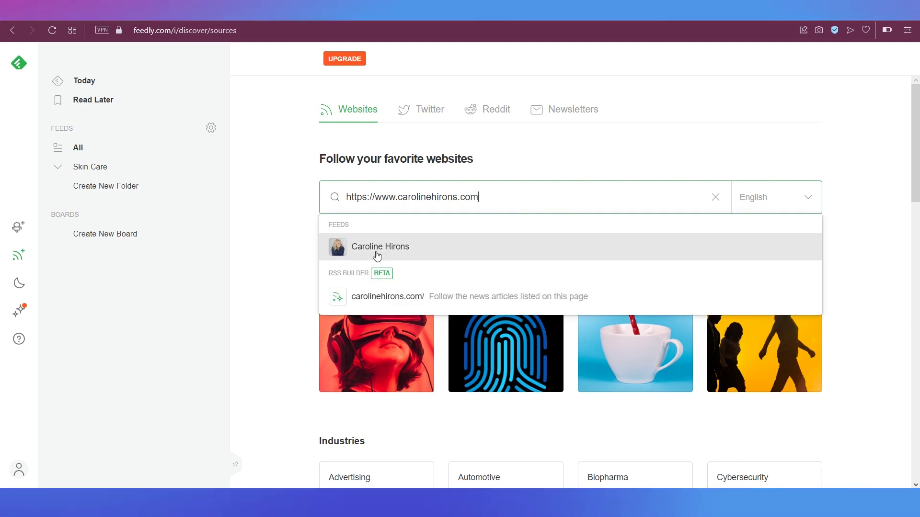
Follow the skincare expert's blog feed and add it to the Skin Care folder.
click(415, 251)
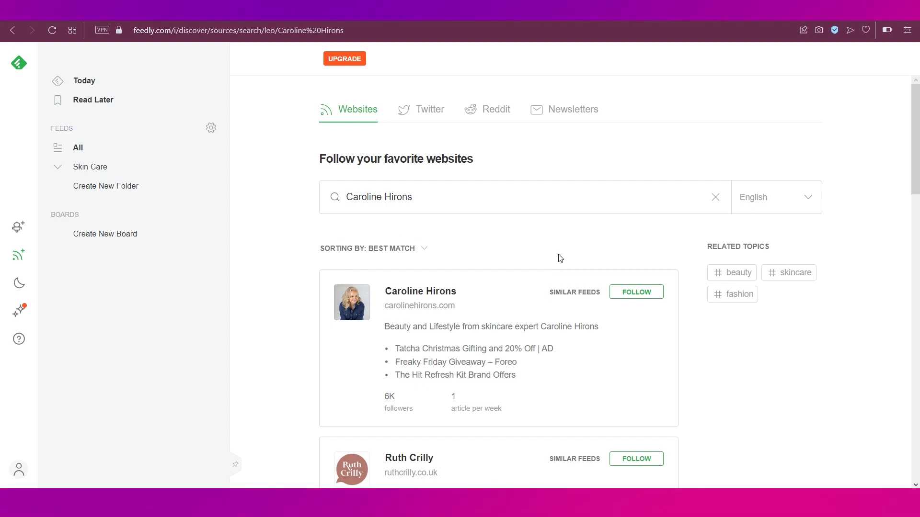
click(630, 294)
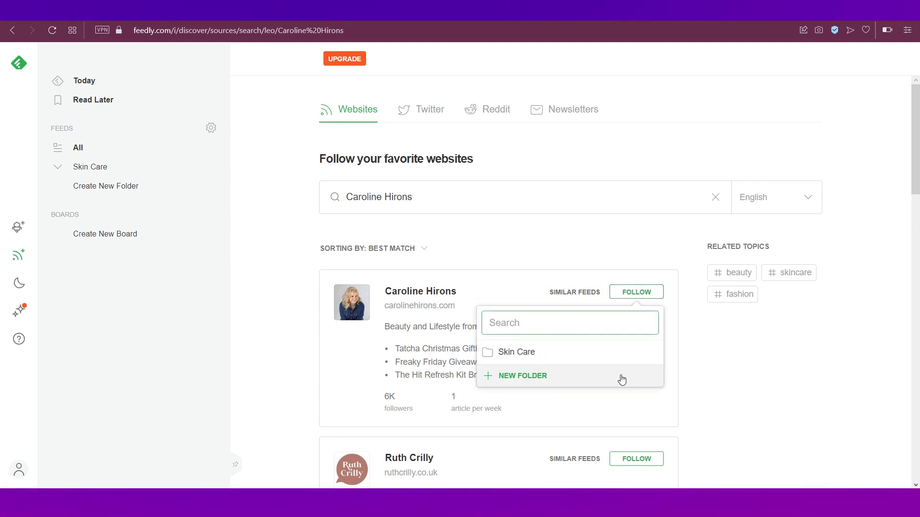
mouse_move(575, 364)
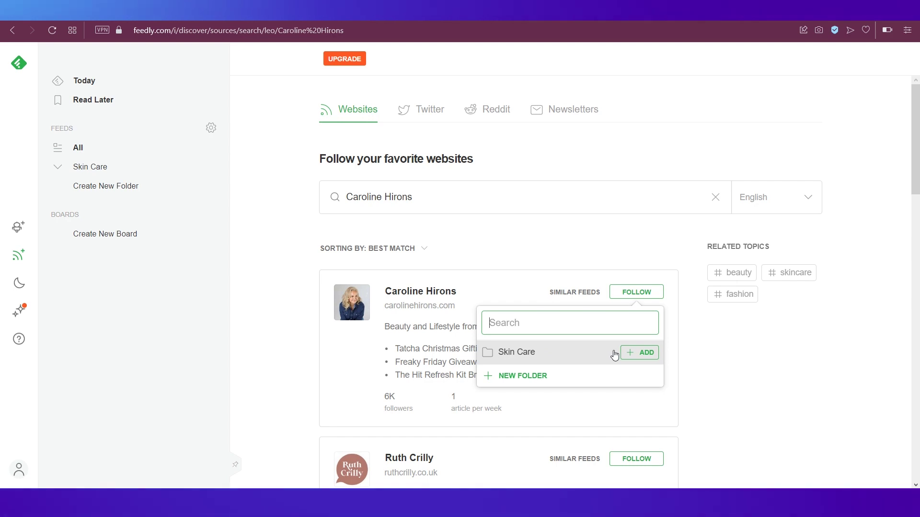
click(638, 357)
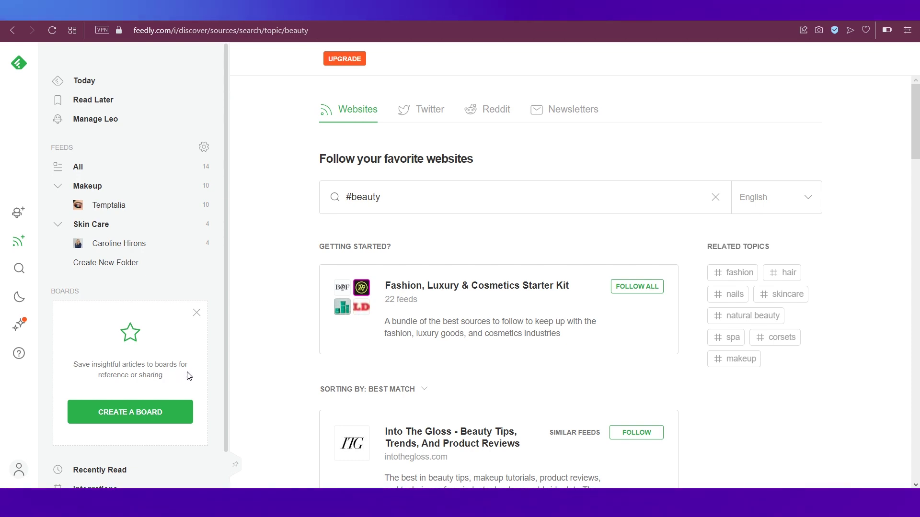
scroll(190, 376, down, 2)
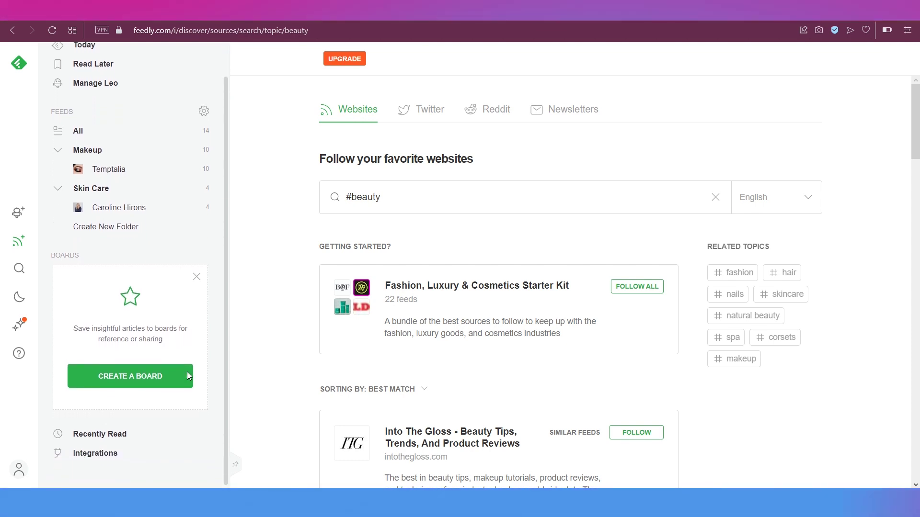
scroll(189, 376, up, 1)
Create the 'Makeup Tips' board described 'Tips for makeup', then go back and clear the Temptalia search.
click(132, 376)
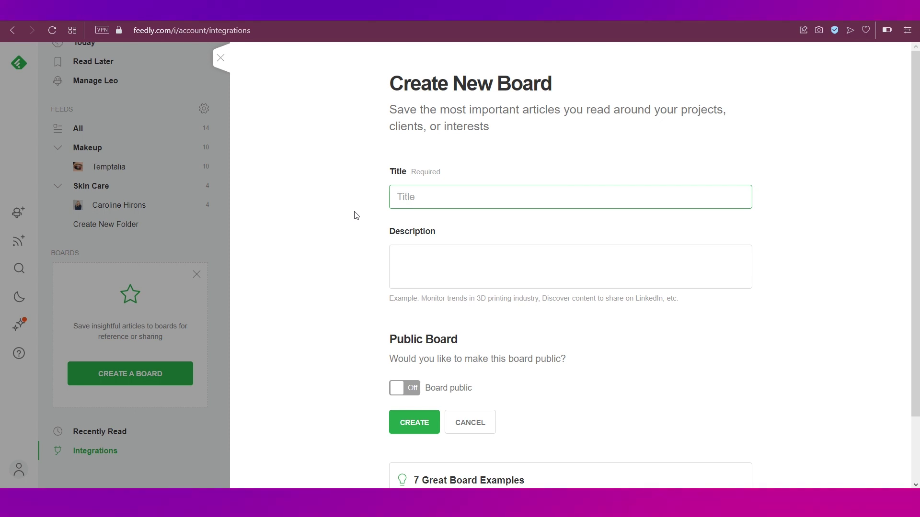
text(Makeu)
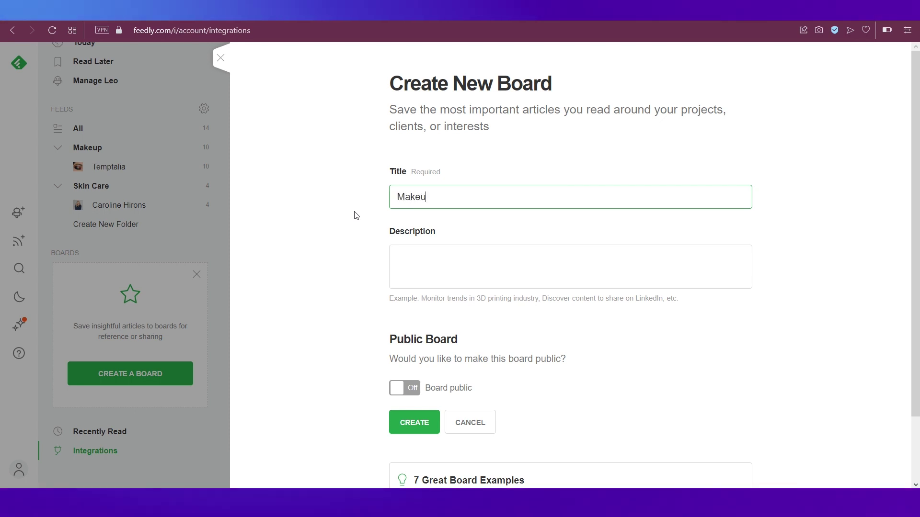
text(p Tips)
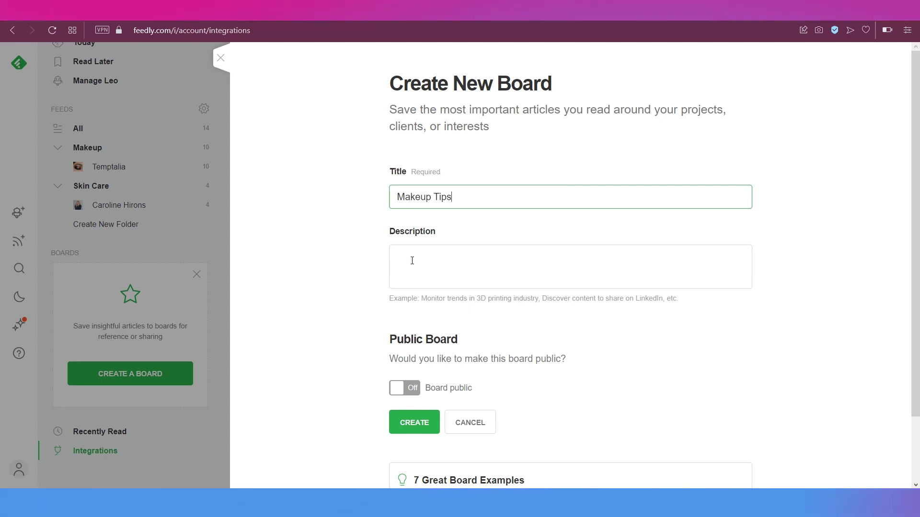
click(412, 260)
text(Tips)
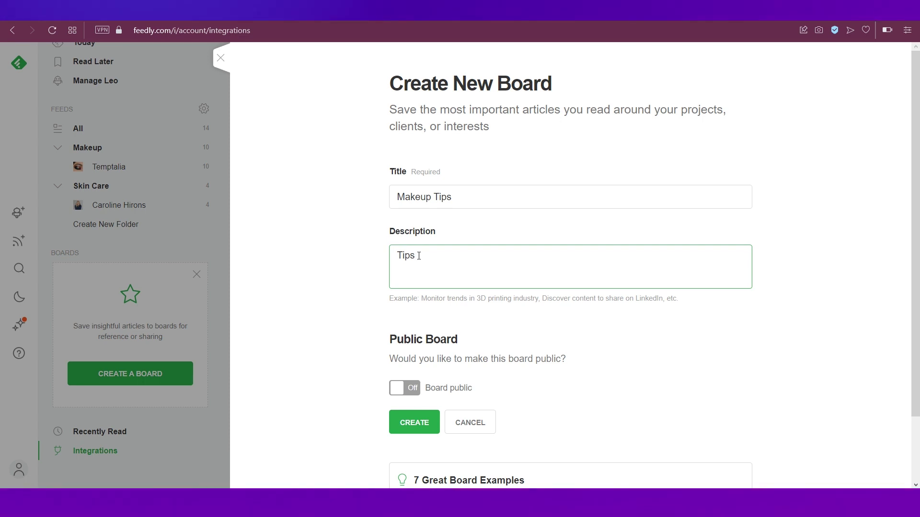
text( for makeup)
scroll(343, 355, down, 2)
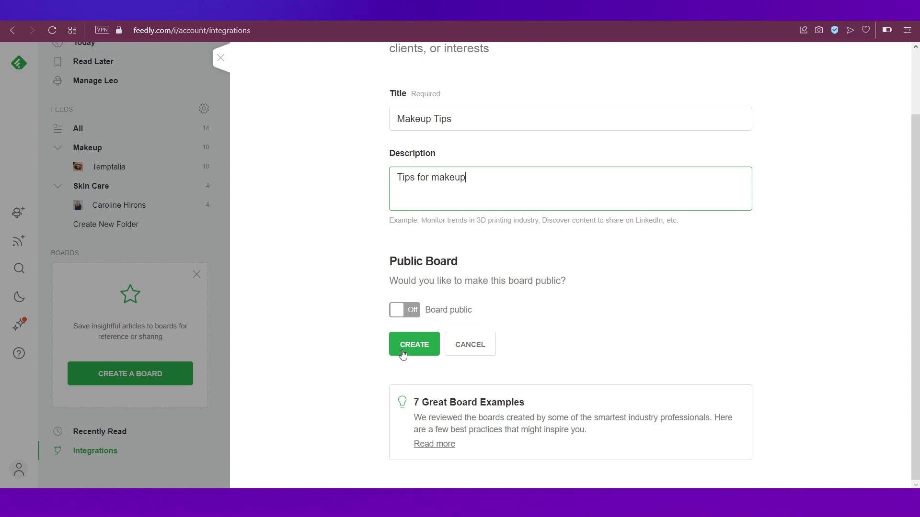
click(404, 353)
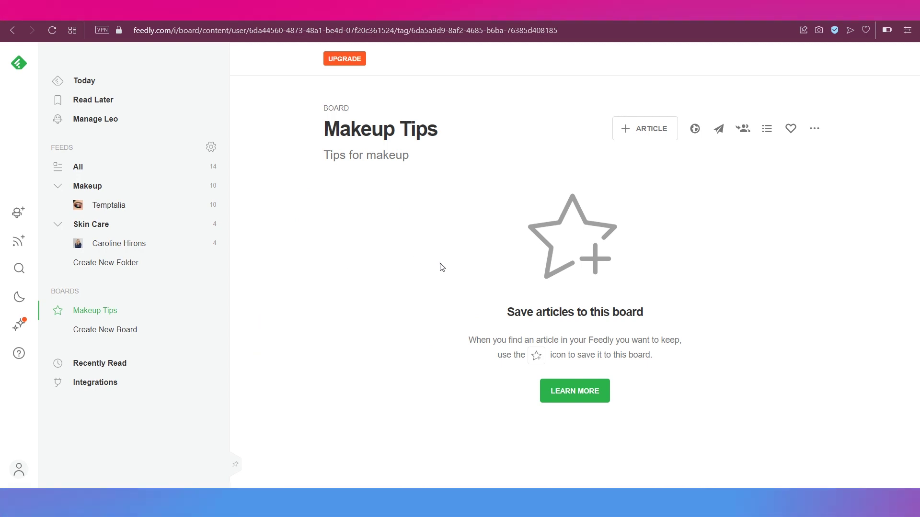
key(alt+Left)
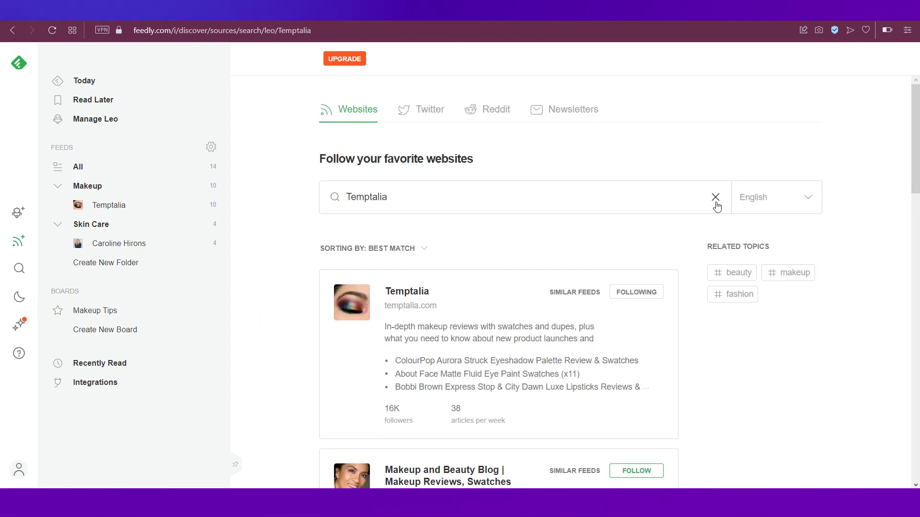
click(715, 197)
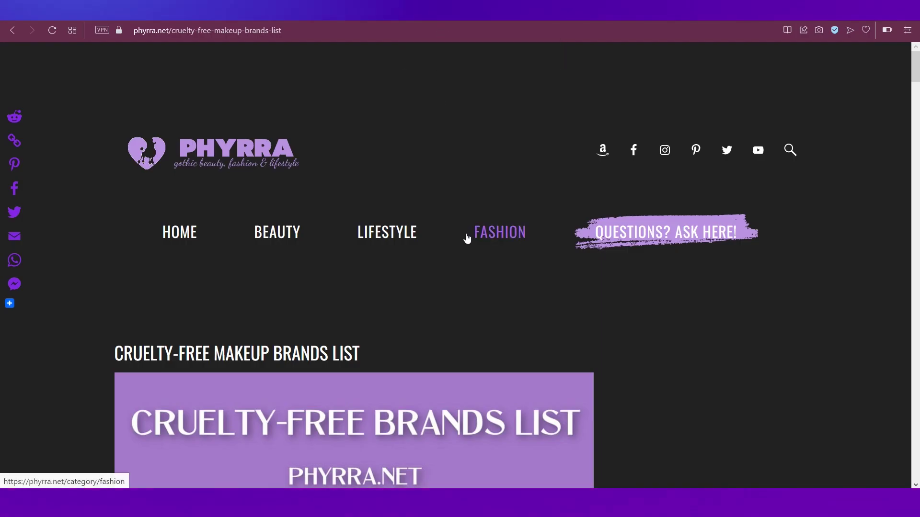
scroll(467, 238, down, 10)
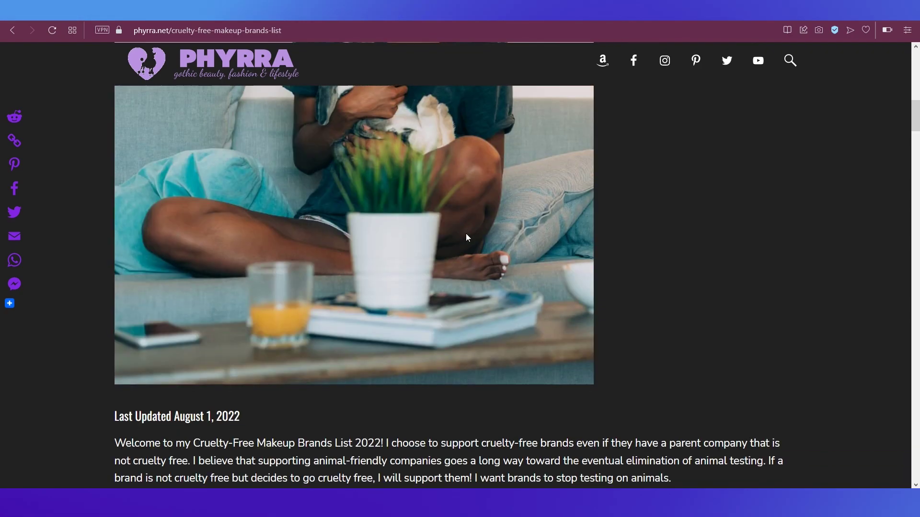
scroll(467, 238, down, 20)
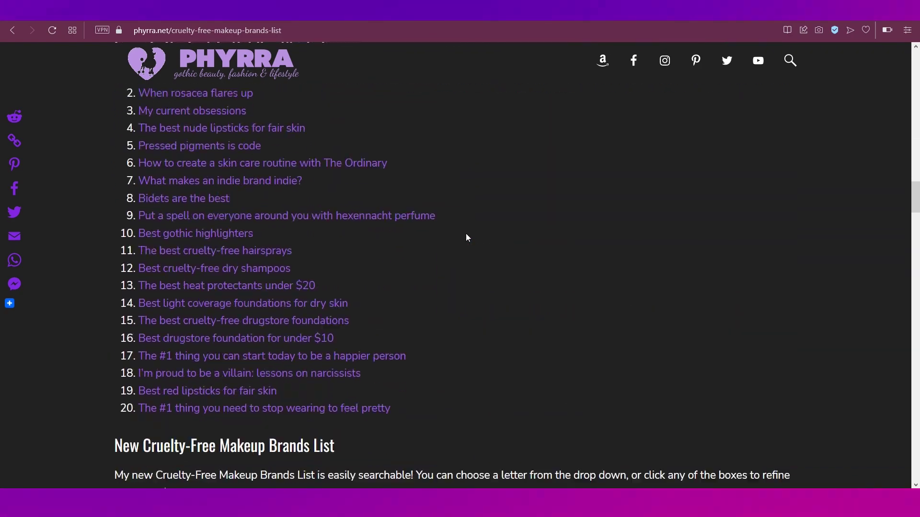
scroll(467, 238, down, 12)
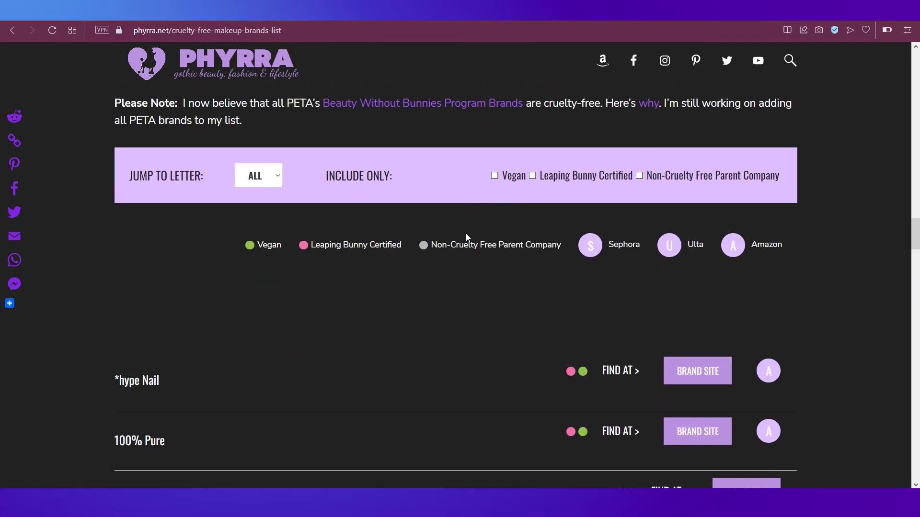
scroll(467, 237, up, 20)
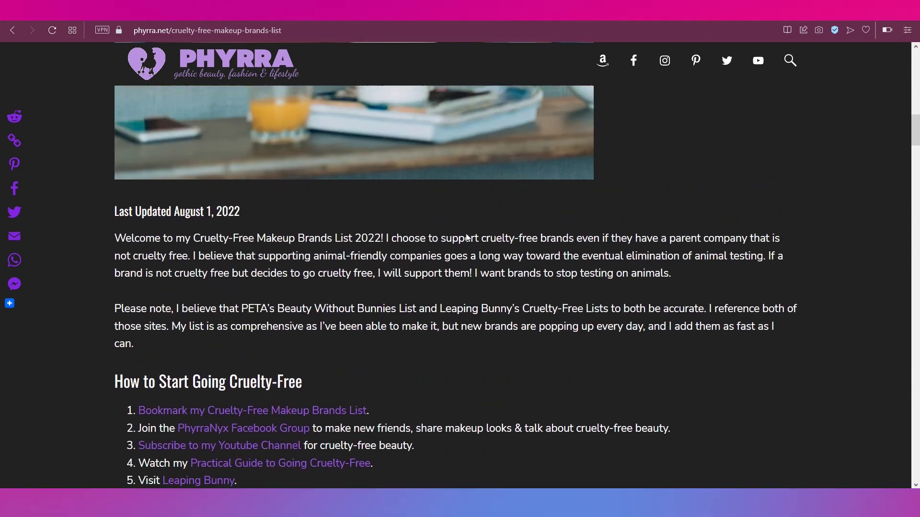
scroll(467, 237, up, 10)
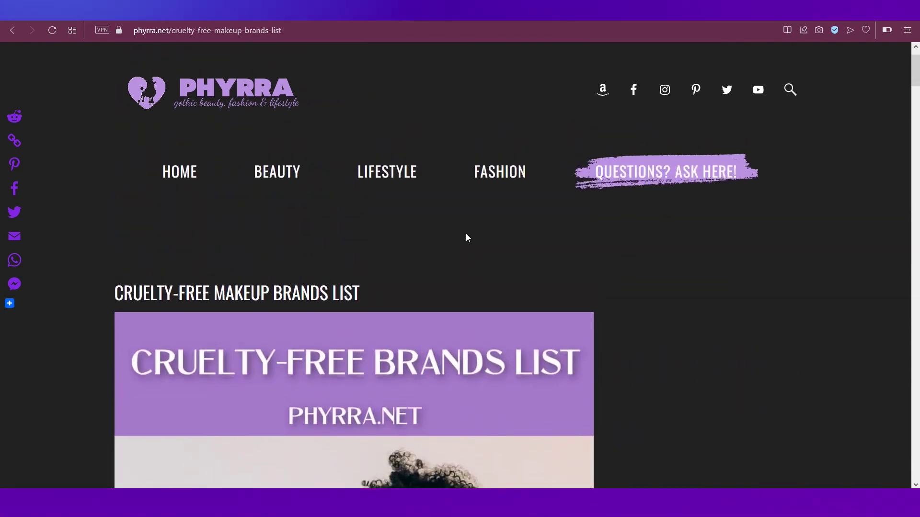
right_click(466, 234)
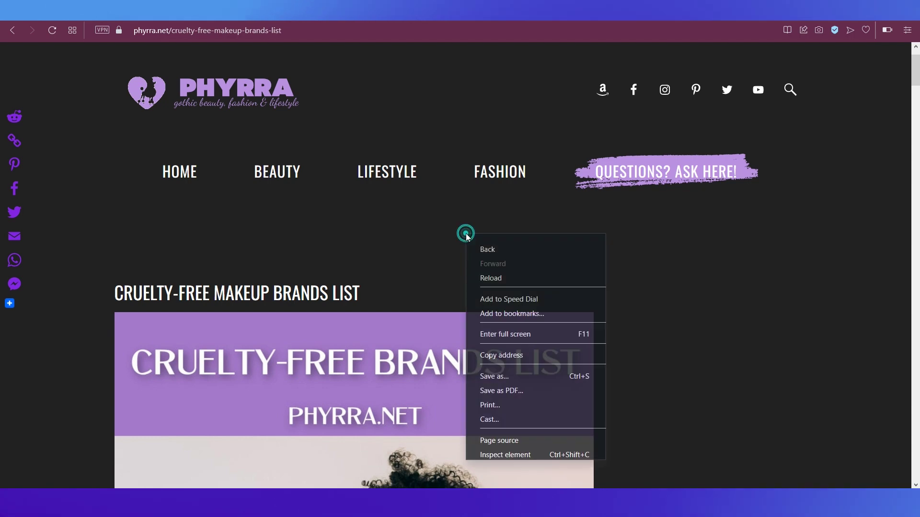
click(514, 441)
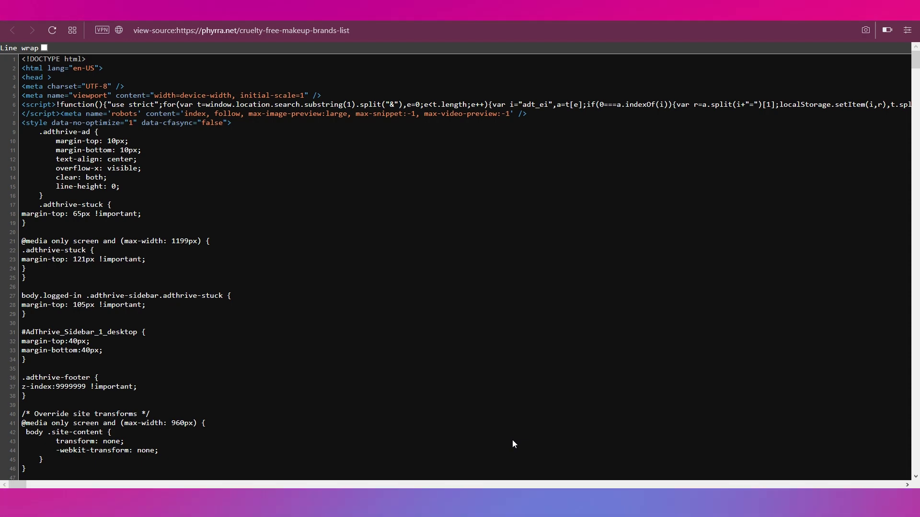
key(ctrl+f)
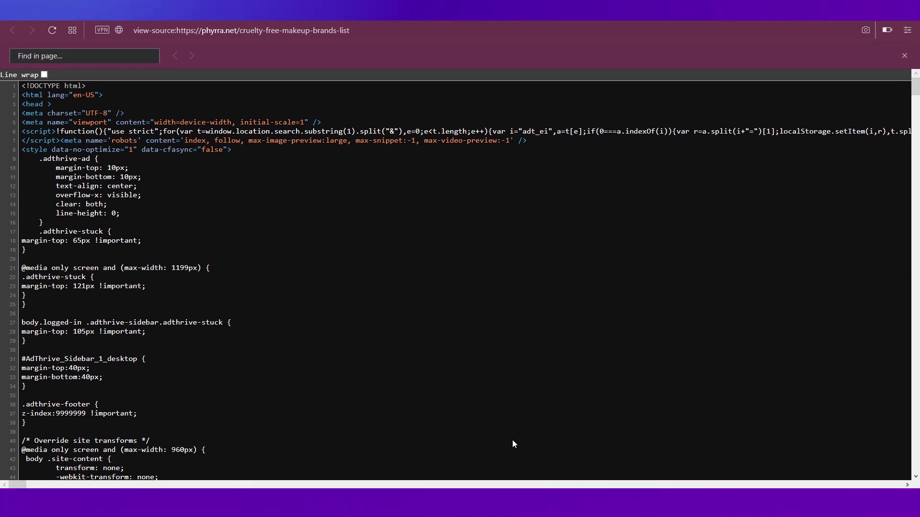
text(RSS)
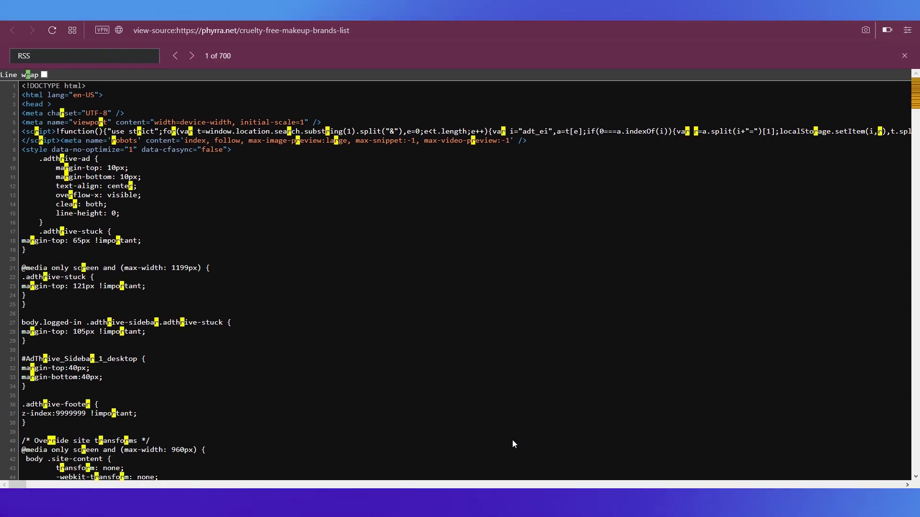
key(Return)
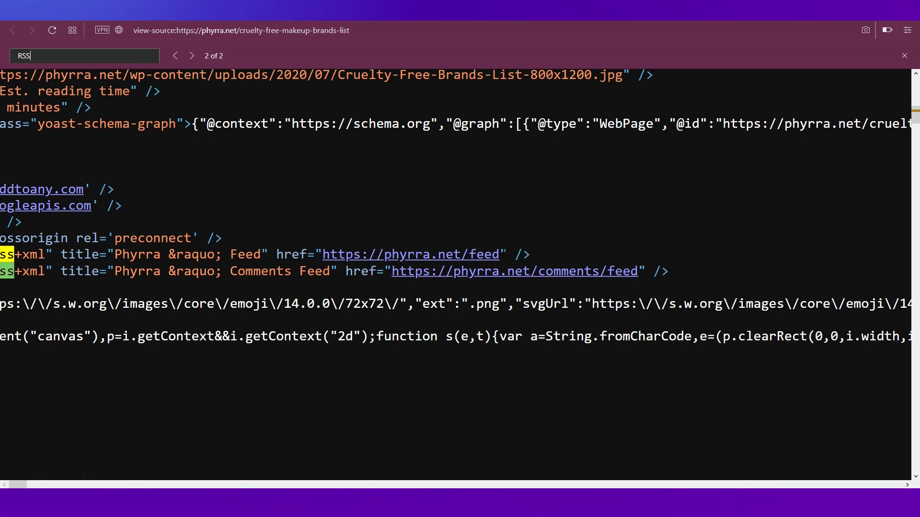
drag(499, 259, 323, 254)
key(ctrl+c)
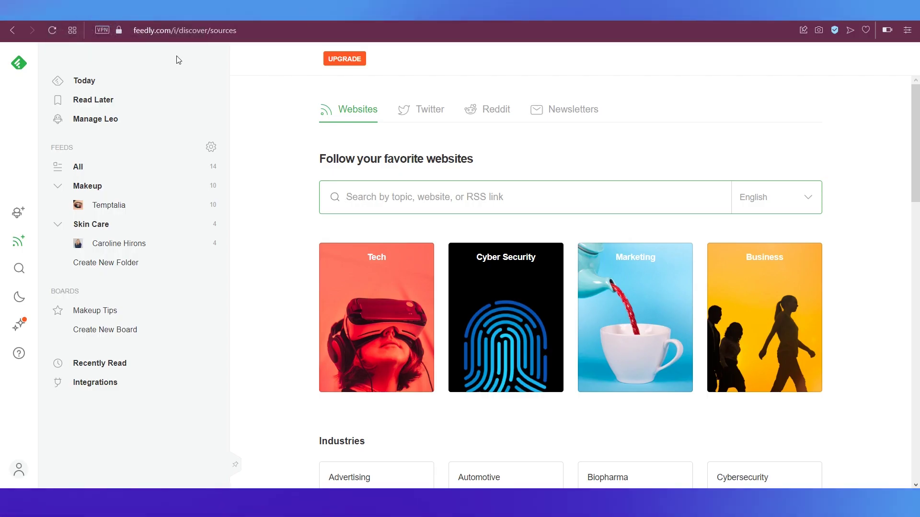
Paste the Phyrra feed address, follow the Phyrra feed, and name a new folder Cruelty-Free Beauty.
click(378, 198)
key(ctrl+v)
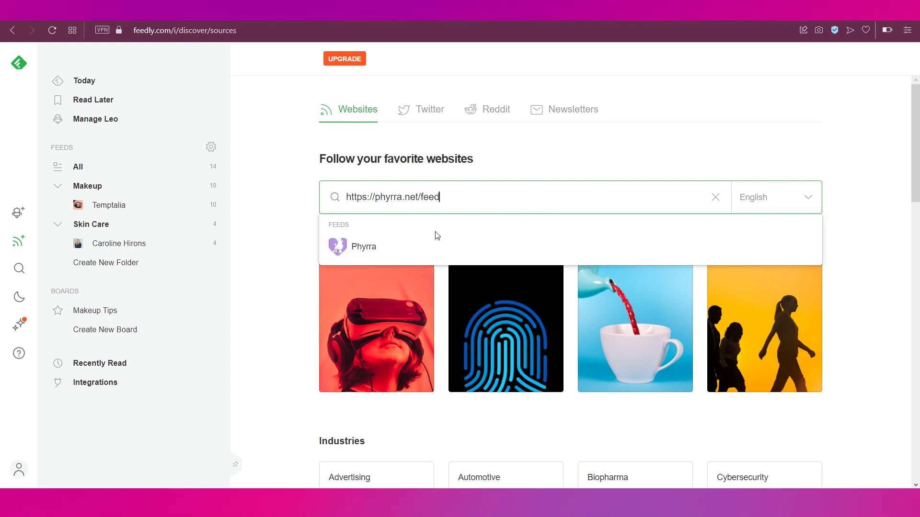
click(365, 247)
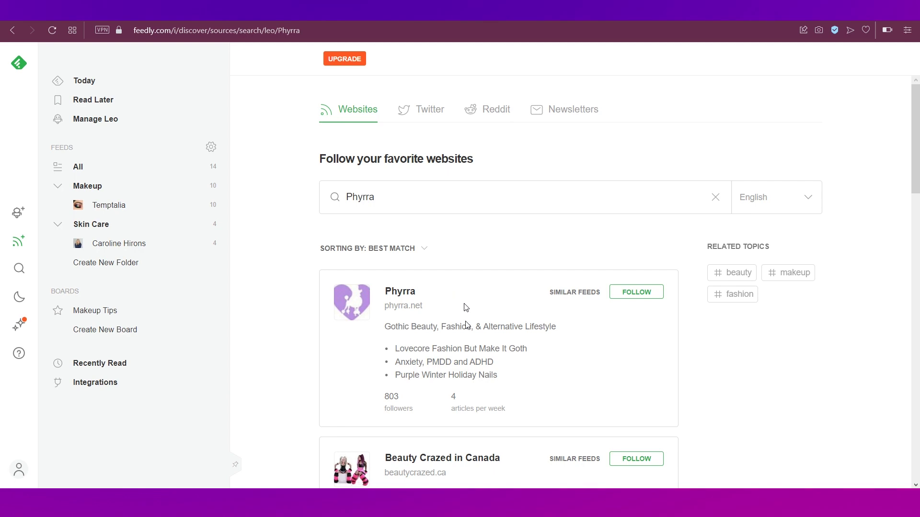
click(622, 298)
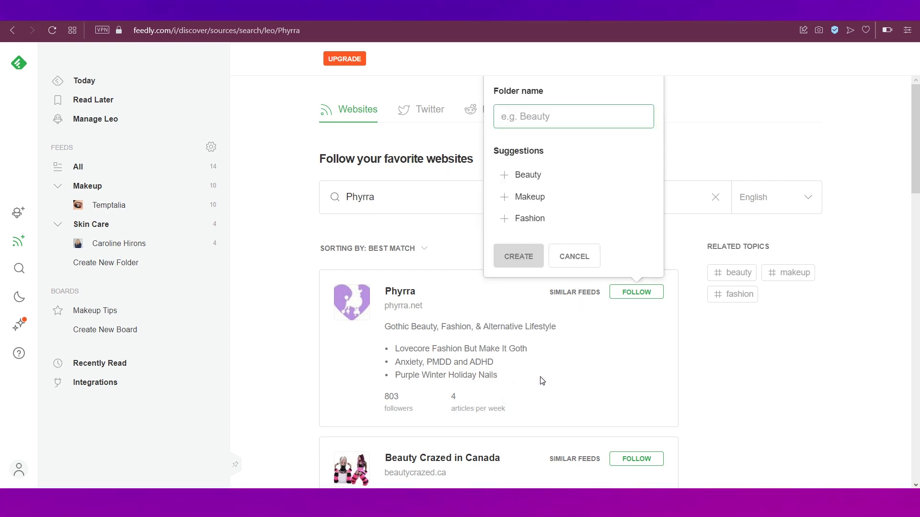
text(elt)
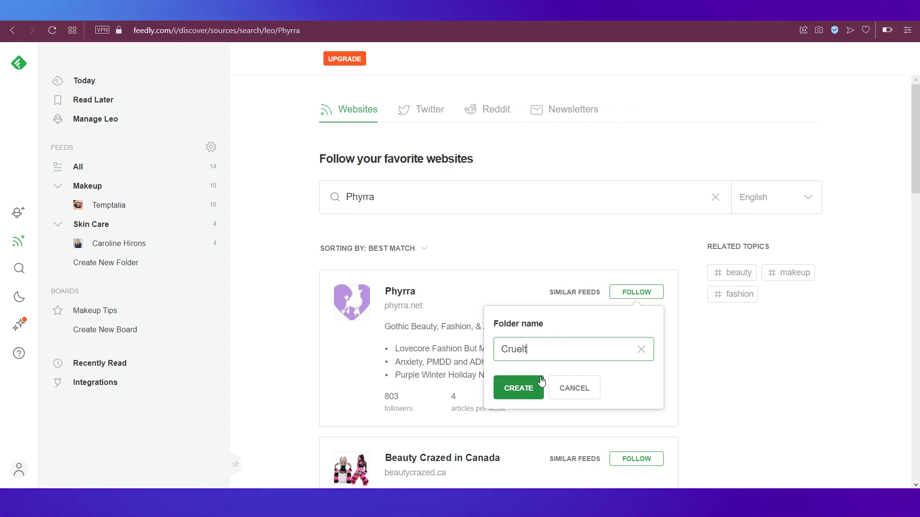
text(y-Free B)
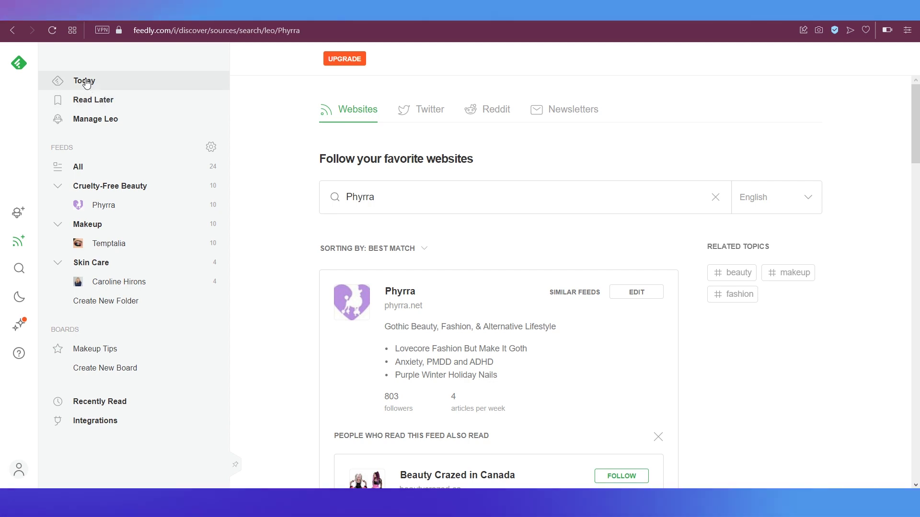
Open the Today feed and scroll through the Cruelty-Free Beauty, Makeup and Skin Care articles.
click(86, 82)
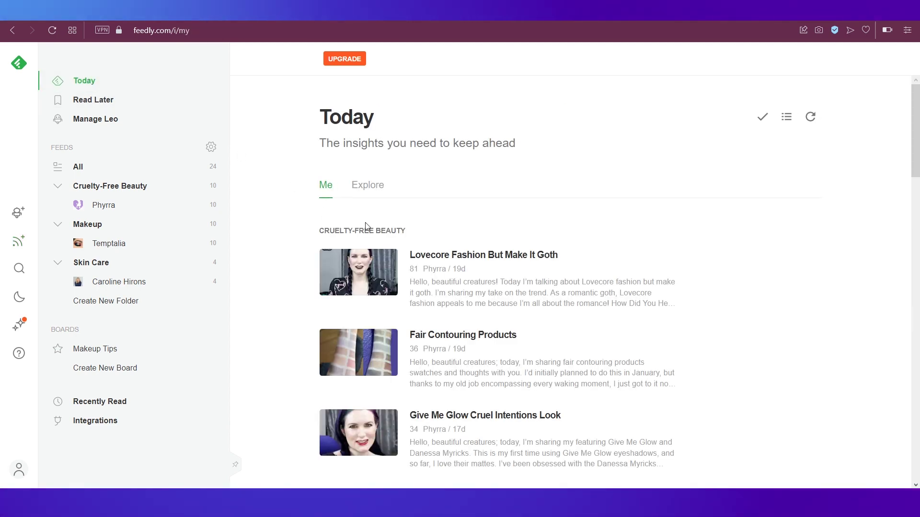
scroll(470, 287, down, 2)
scroll(471, 286, down, 12)
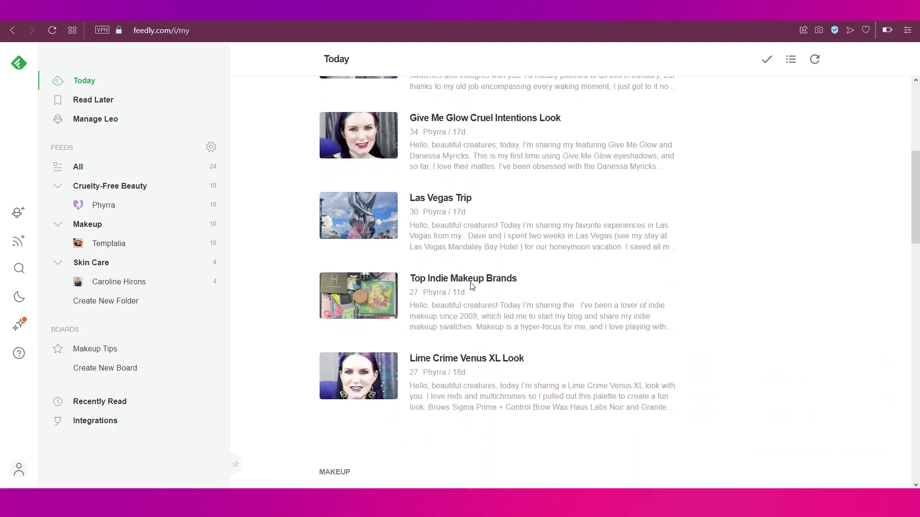
scroll(472, 286, up, 15)
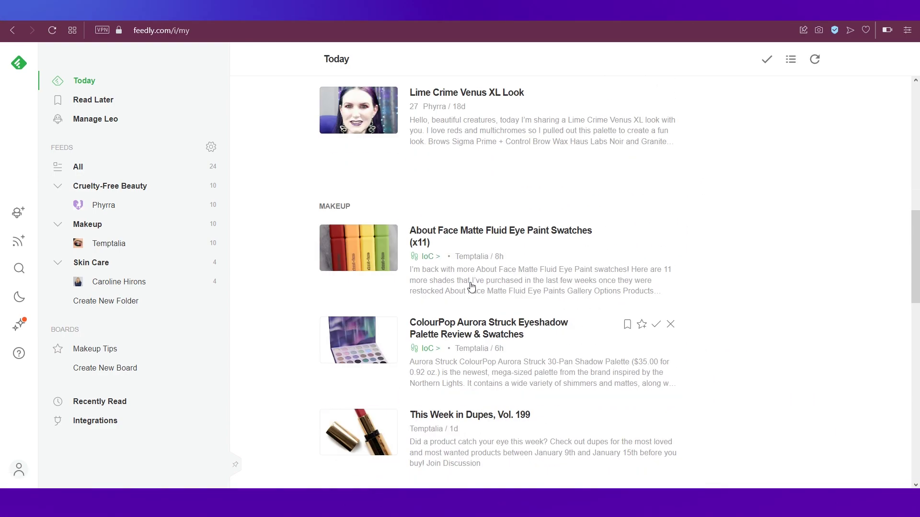
scroll(471, 286, down, 20)
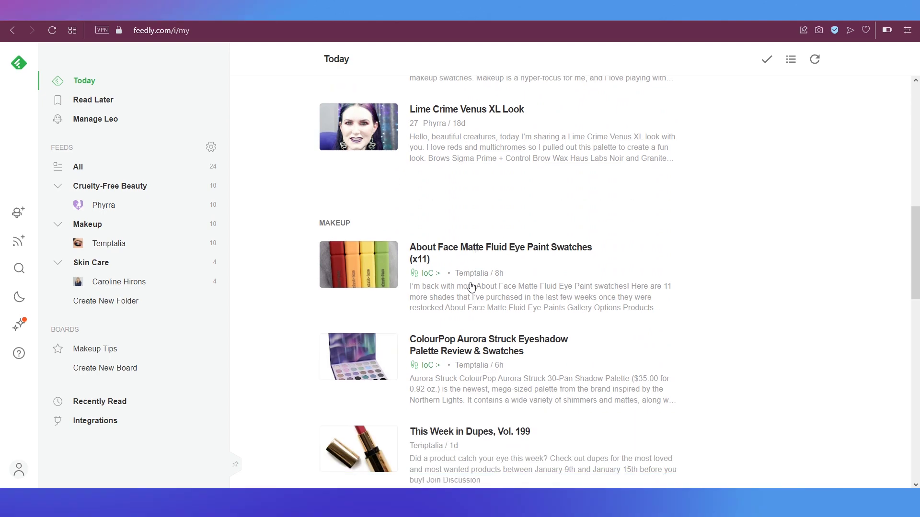
scroll(472, 287, down, 3)
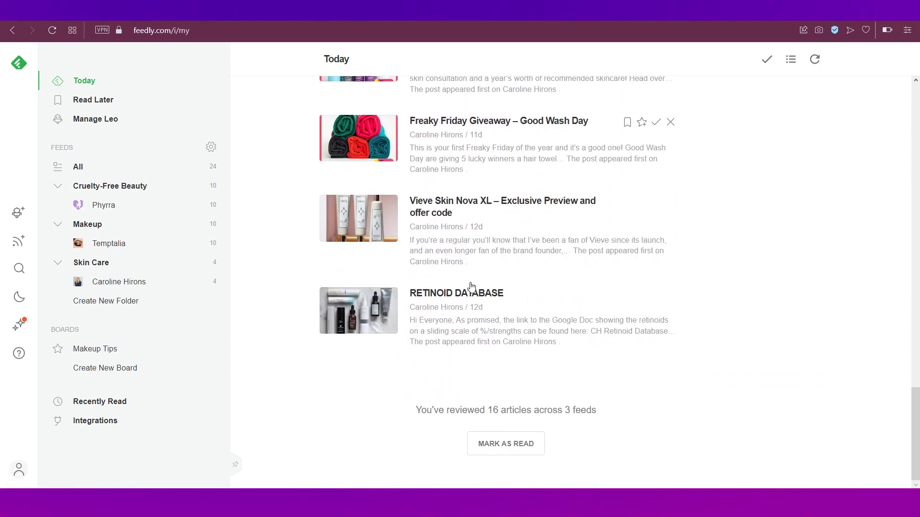
scroll(493, 302, up, 20)
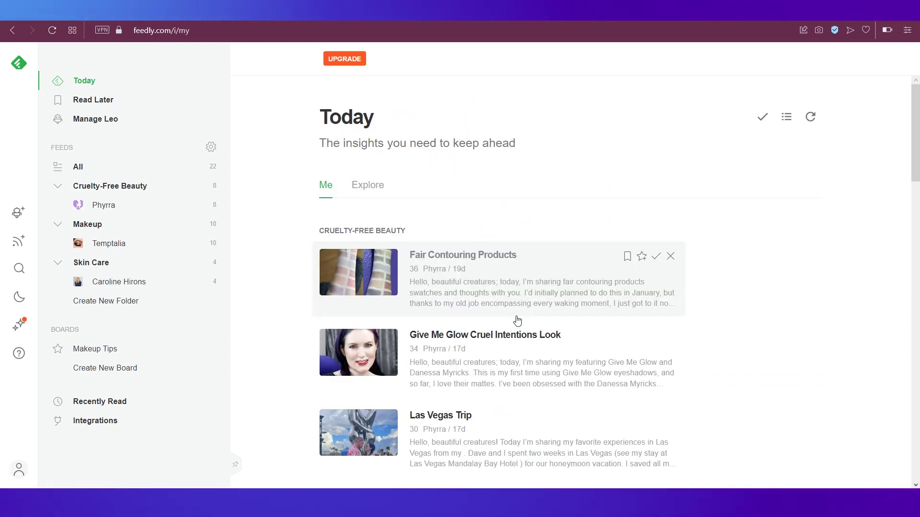